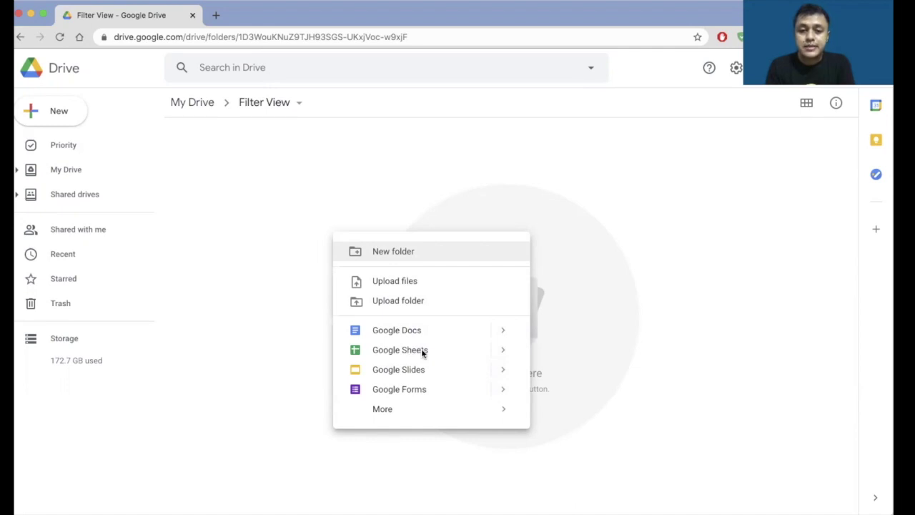
Create a new Google Sheets spreadsheet in the Filter View folder
click(421, 350)
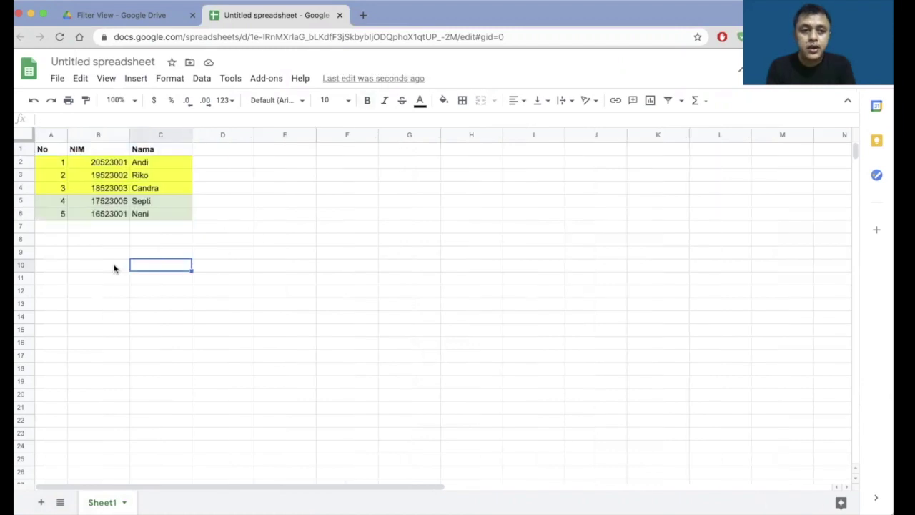
click(62, 270)
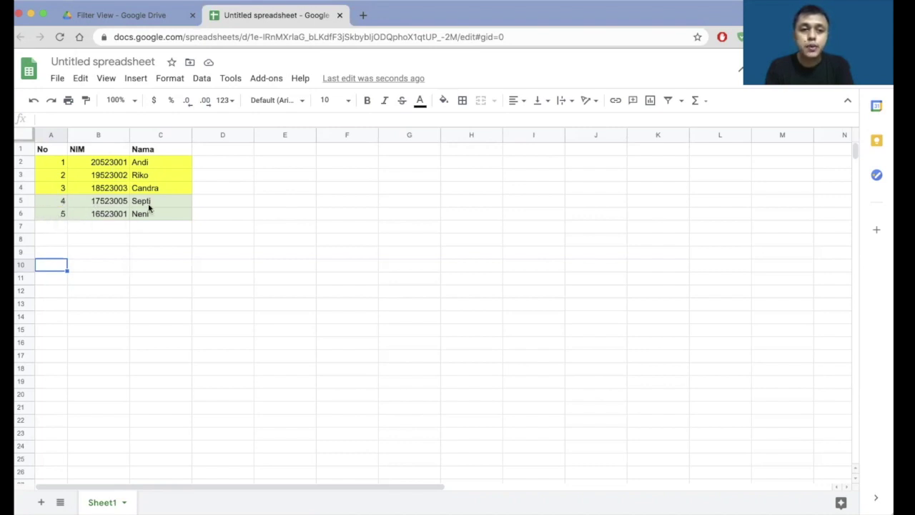
click(380, 228)
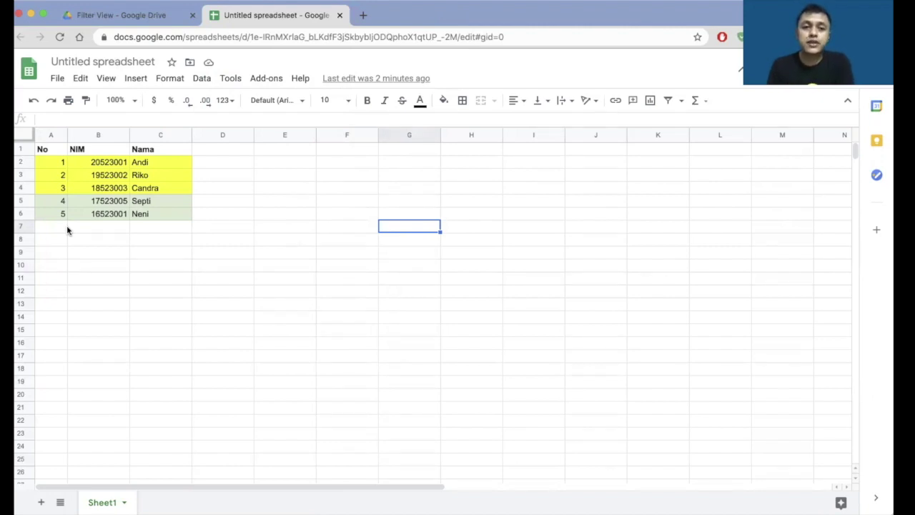
Create a new filter view and name it Akun A
click(203, 80)
mouse_move(233, 198)
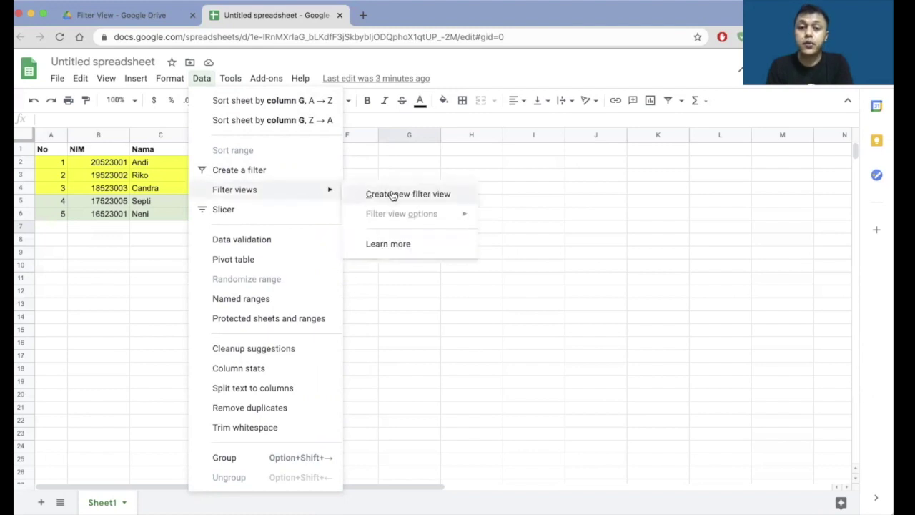
click(392, 195)
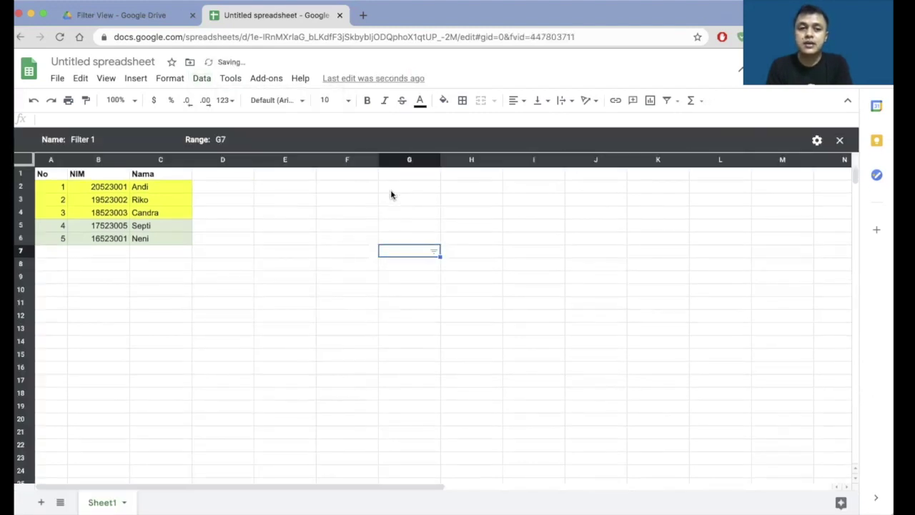
click(105, 138)
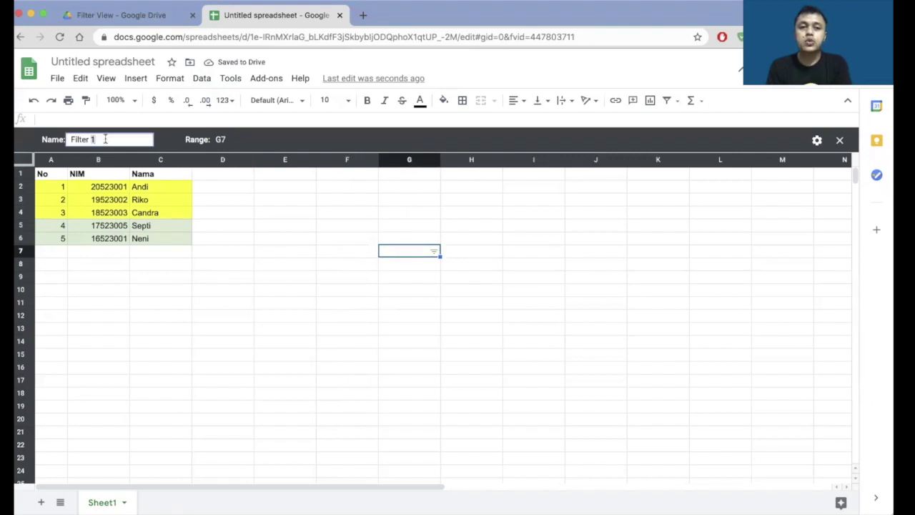
click(105, 138)
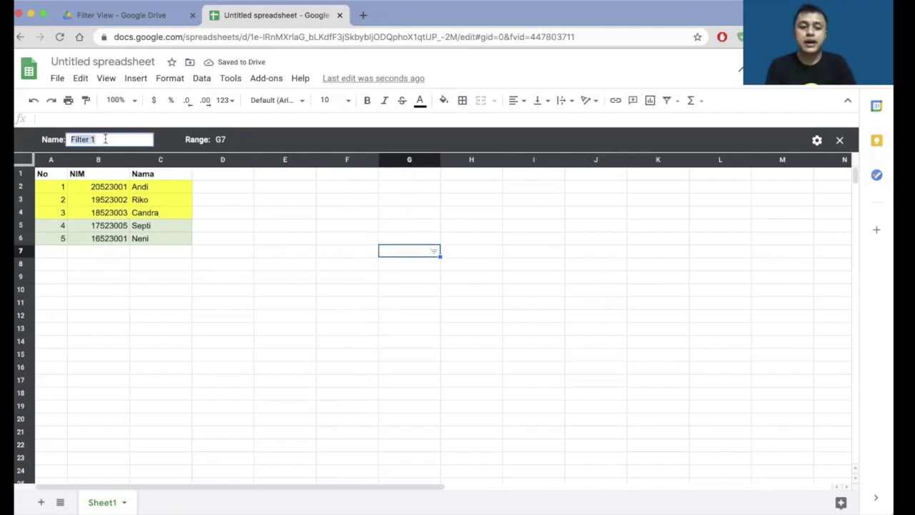
text(Akun A)
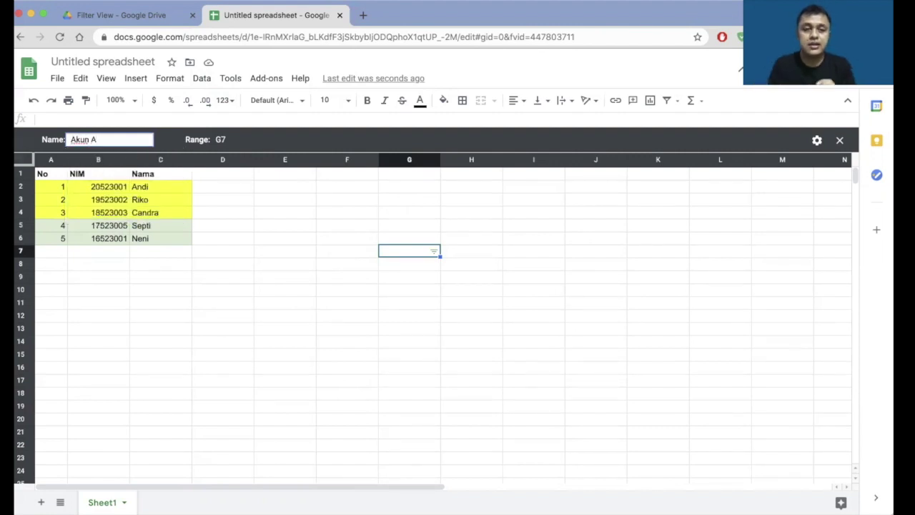
Set the range of the Akun A filter view to A1:C6
click(230, 139)
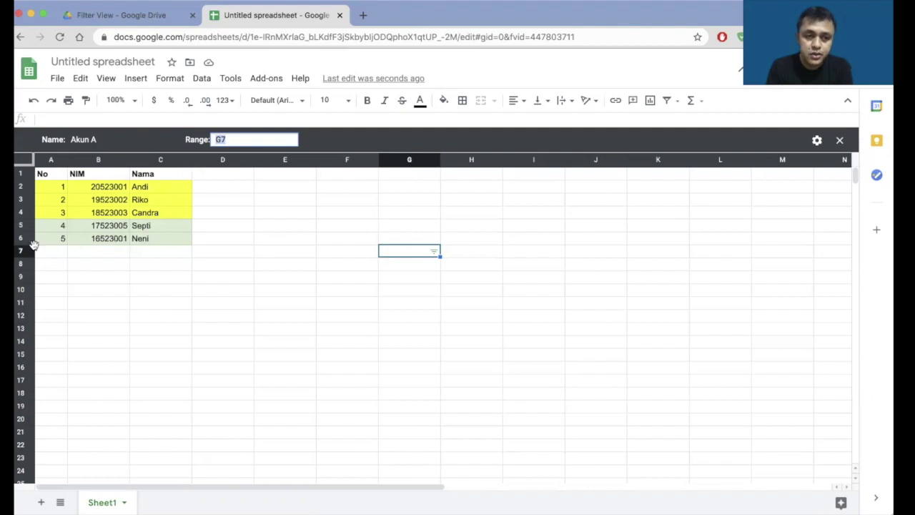
text(A1)
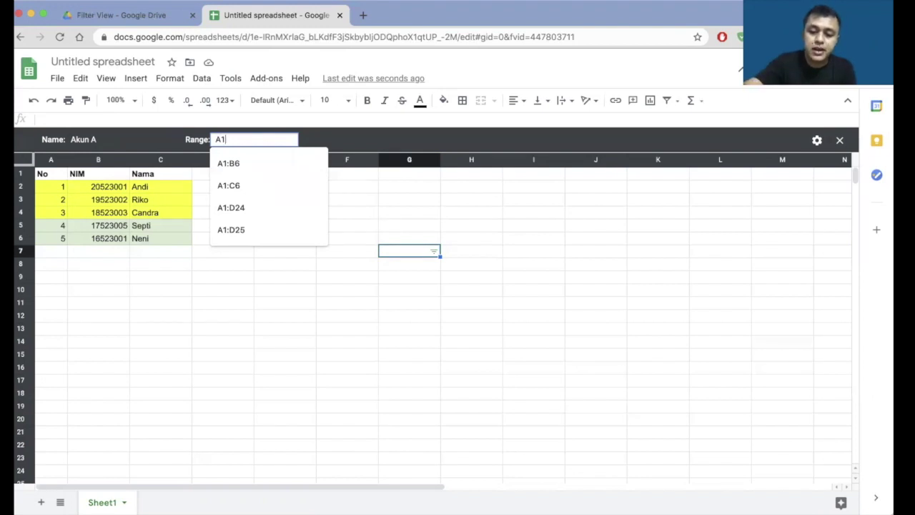
text(:)
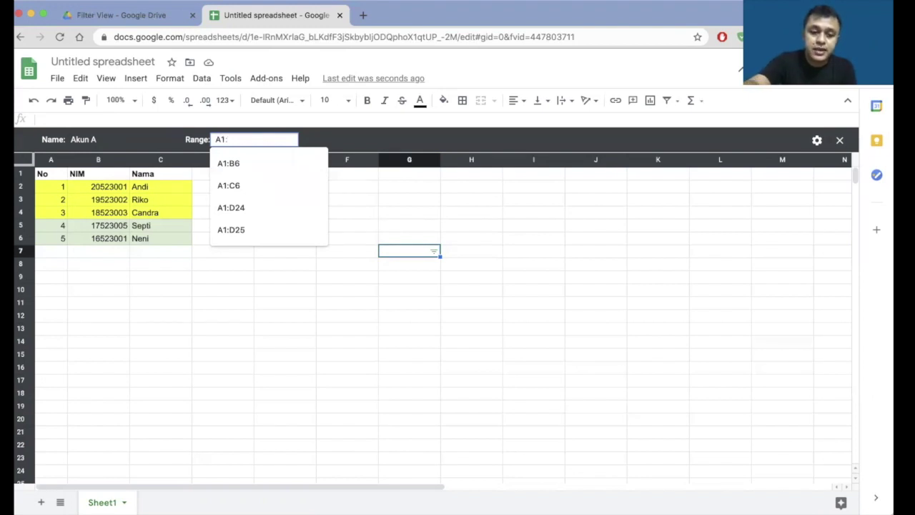
text(C)
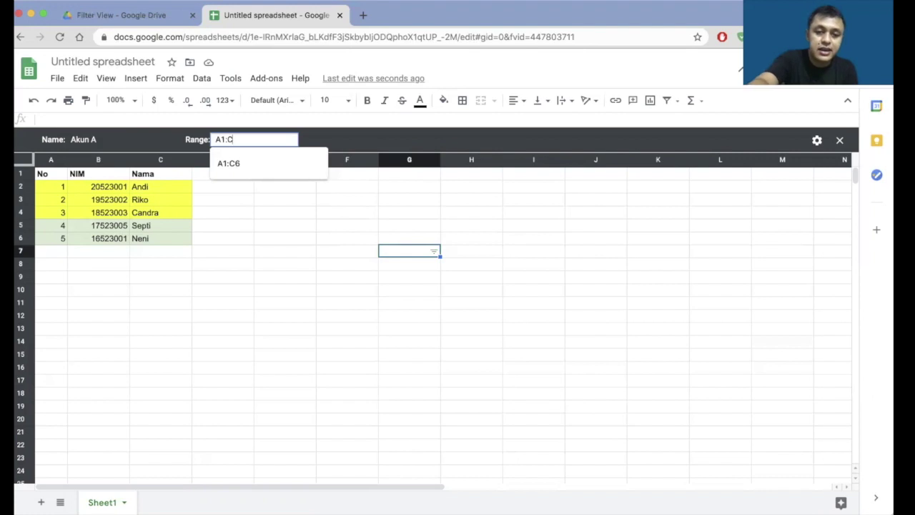
text(6)
key(Return)
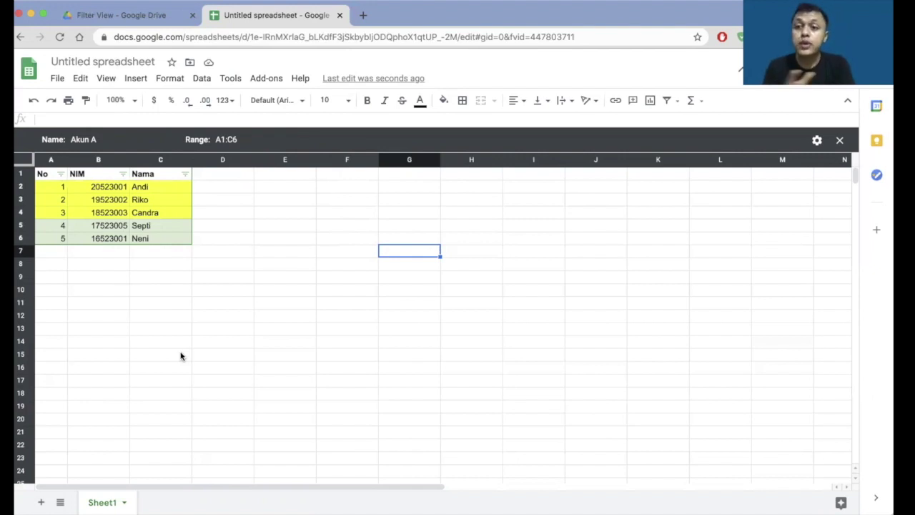
Create a second filter view and name it Akun B
click(201, 78)
mouse_move(269, 174)
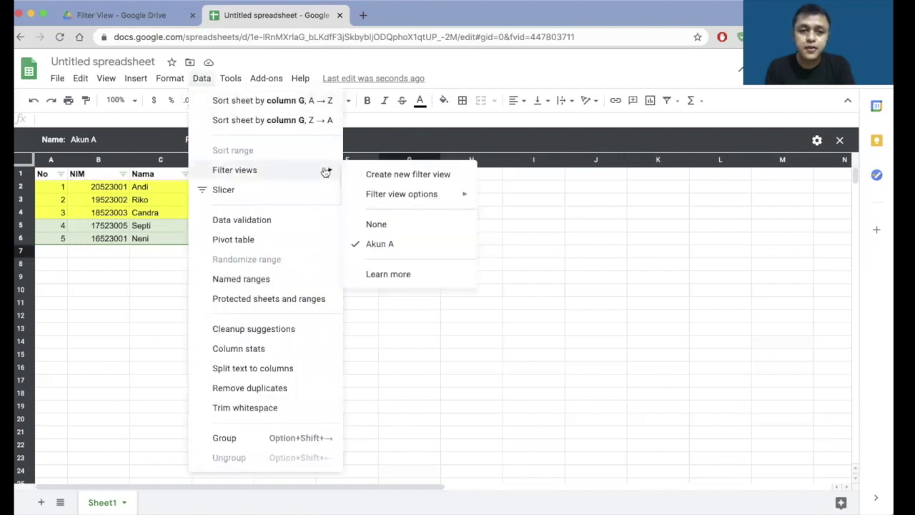
click(406, 176)
click(112, 140)
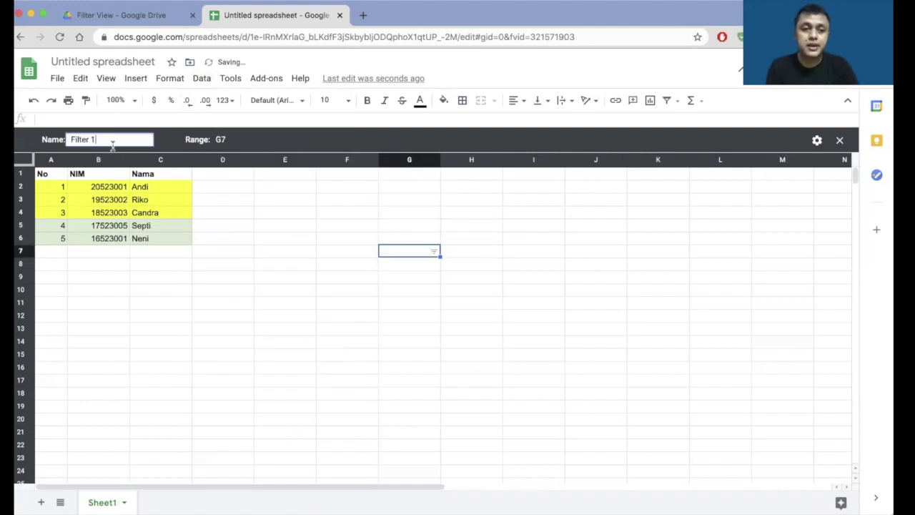
triple_click(112, 140)
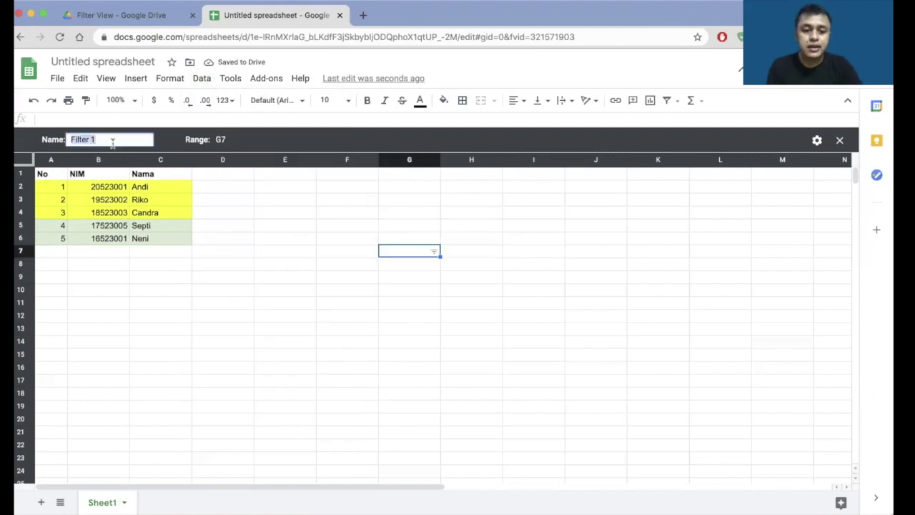
text(Akun)
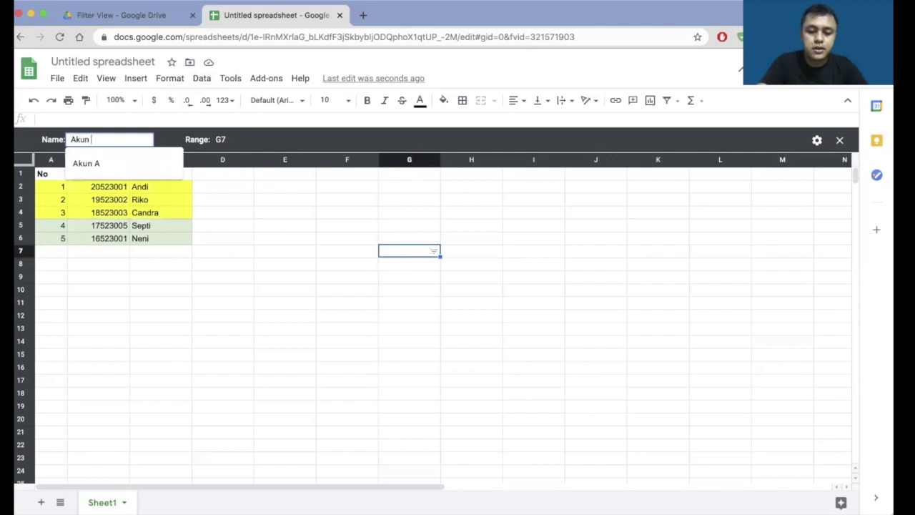
text(B)
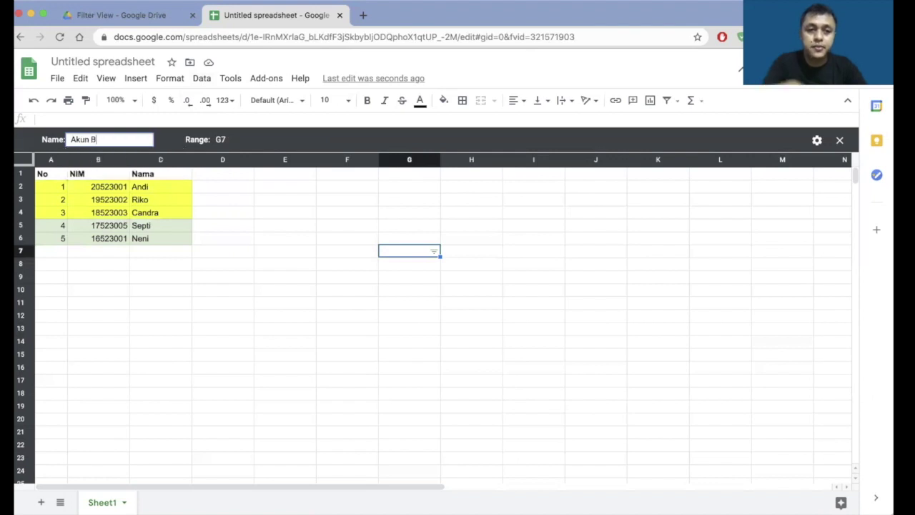
Set the range of the Akun B filter view to A1:C6
click(234, 139)
text(A)
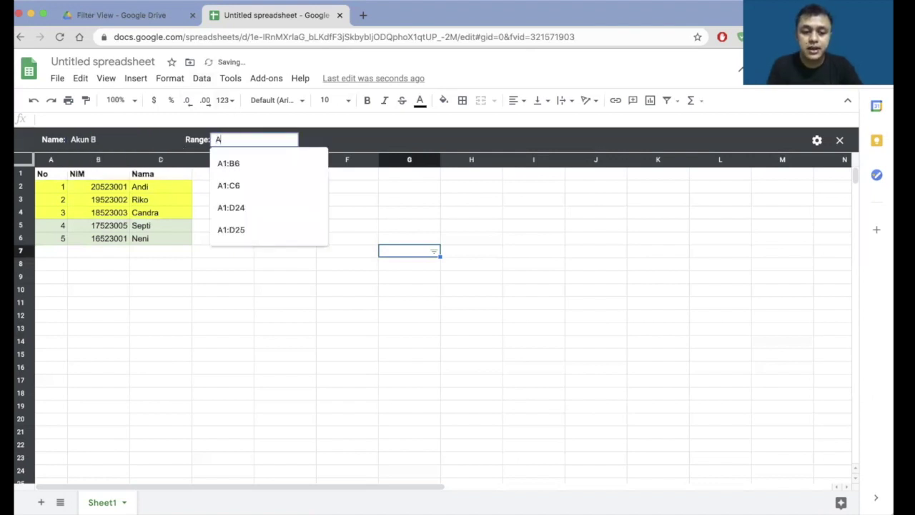
text(1:C)
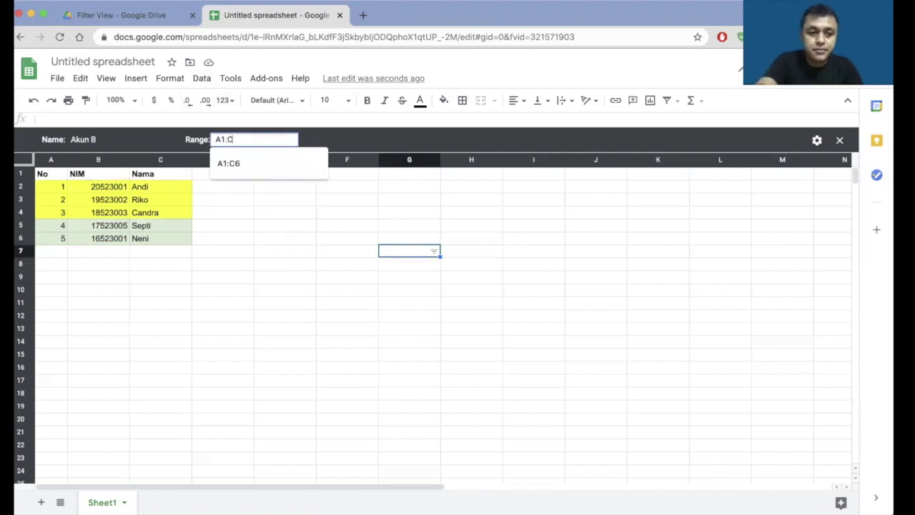
text(6)
key(Return)
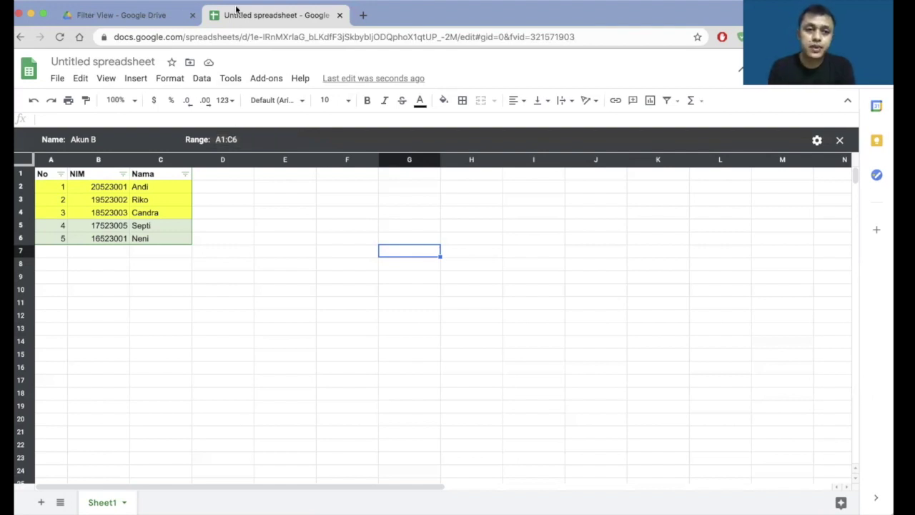
Switch from the Akun B filter view to the saved Akun A filter view
click(202, 81)
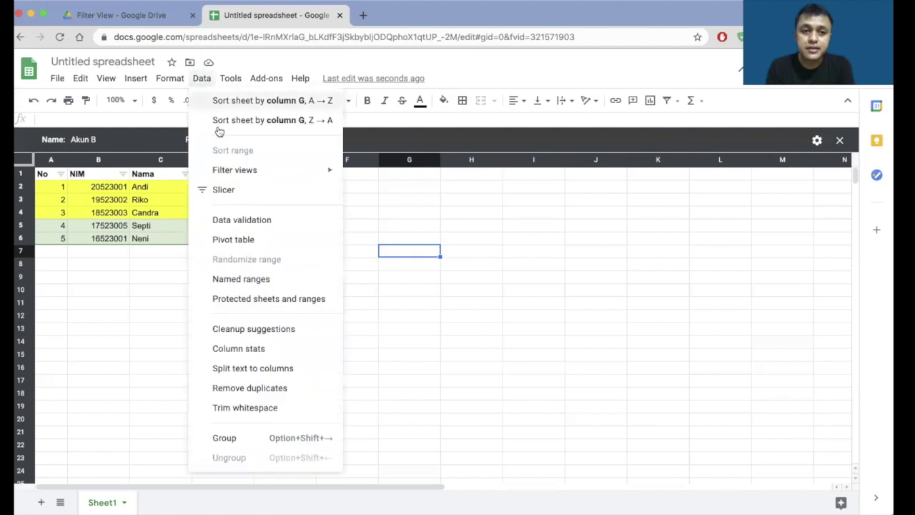
mouse_move(233, 171)
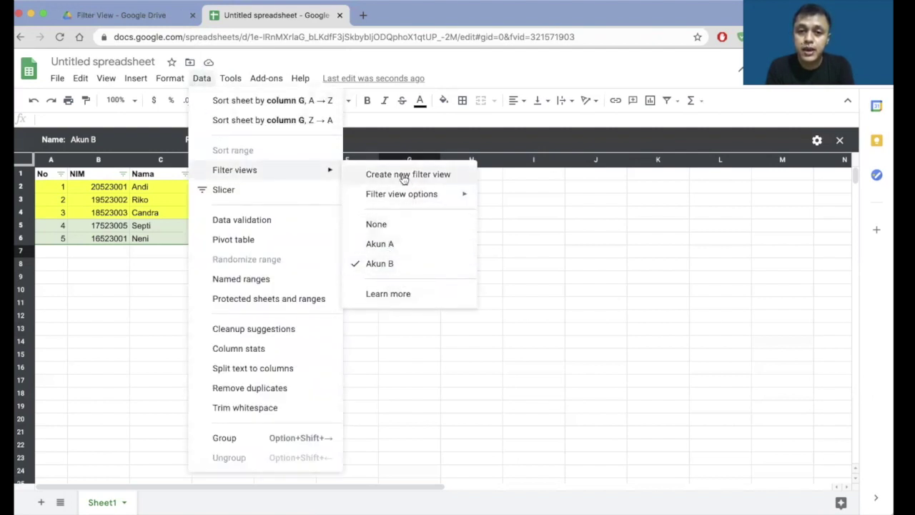
click(380, 244)
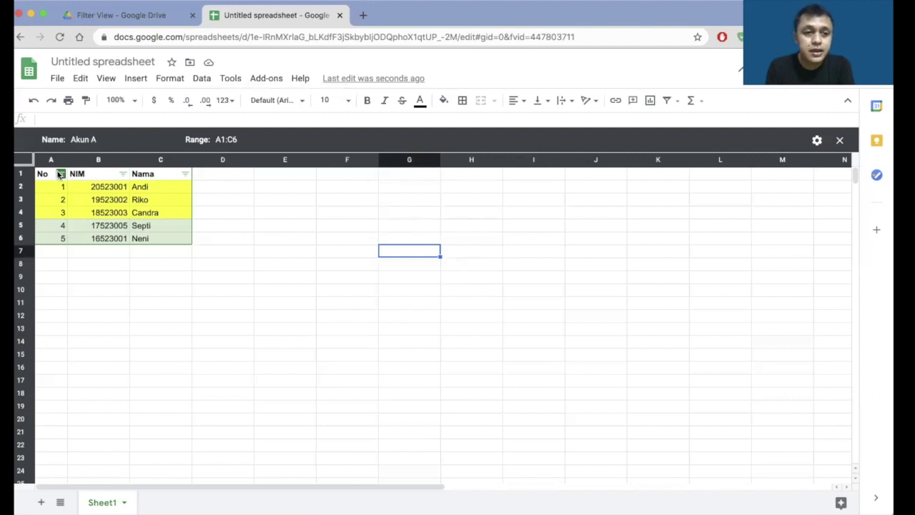
Filter the No column by values in the Akun A view, excluding 4 and 5
click(60, 174)
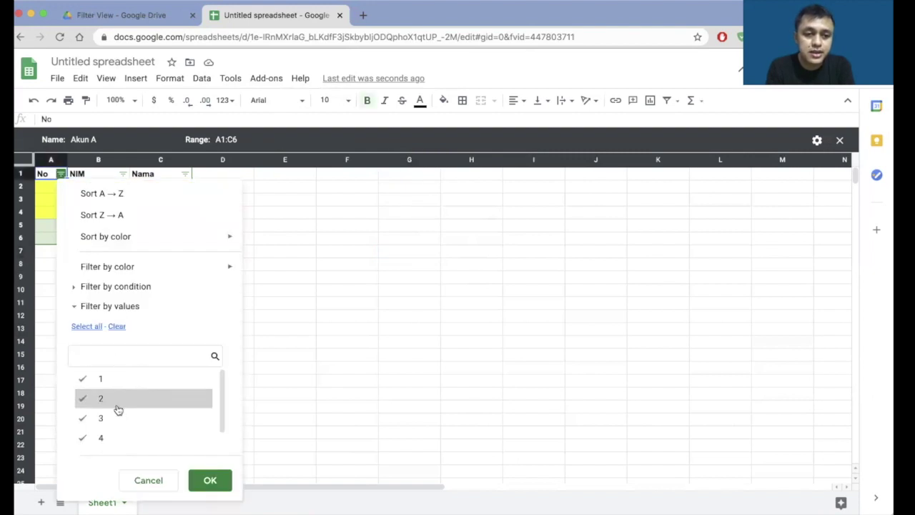
scroll(116, 408, down, 1)
scroll(112, 394, up, 1)
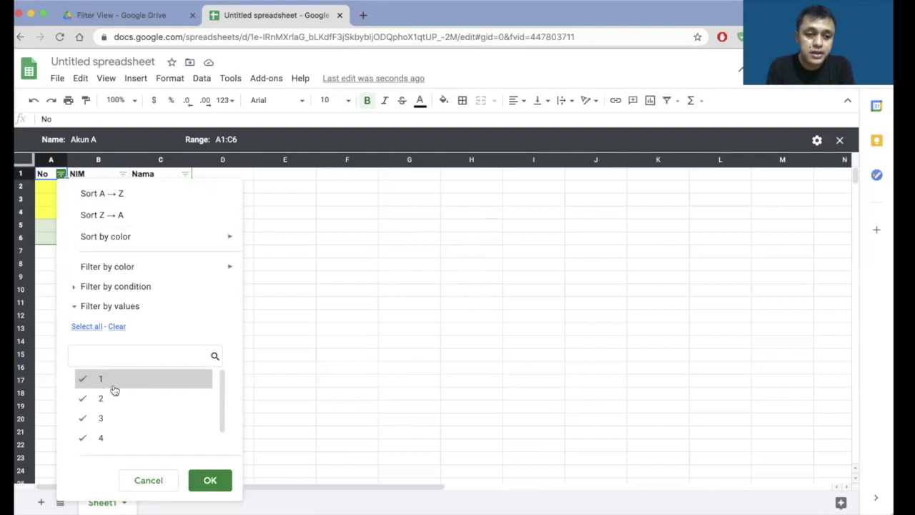
scroll(107, 421, down, 1)
scroll(107, 426, up, 1)
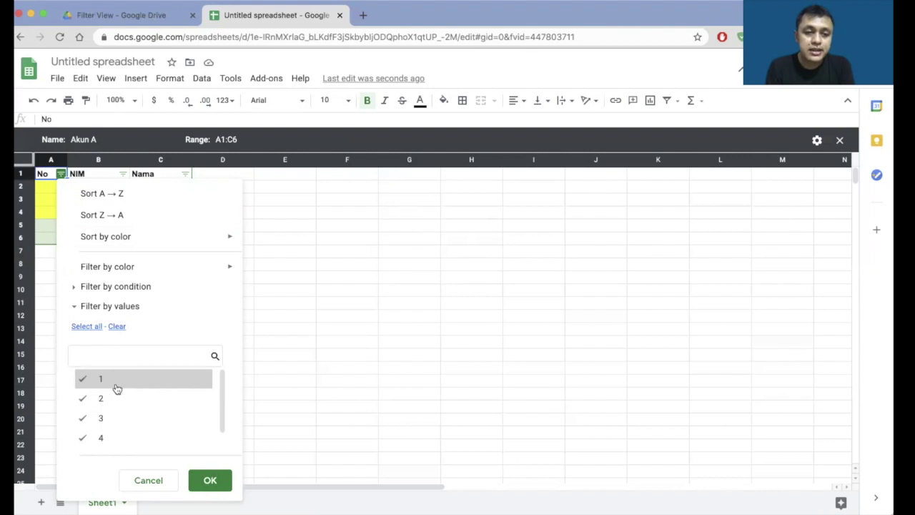
scroll(116, 439, down, 1)
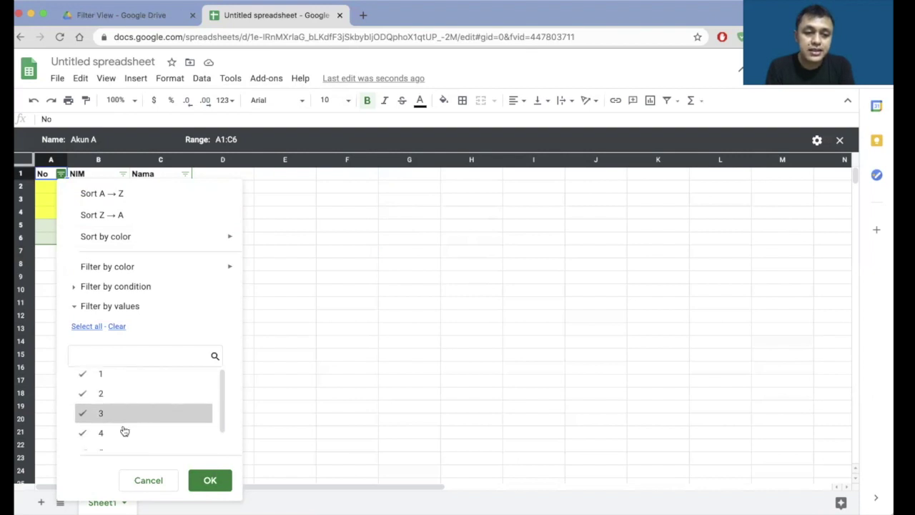
click(112, 420)
click(114, 439)
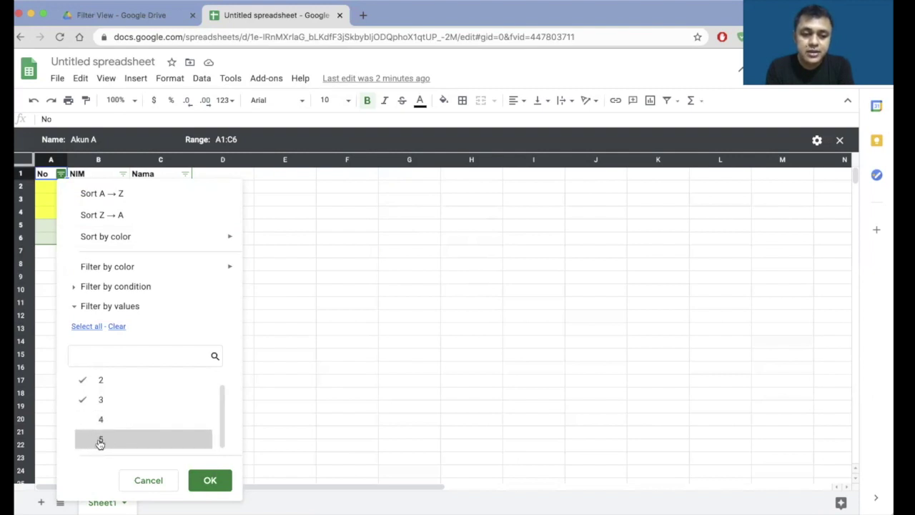
click(209, 480)
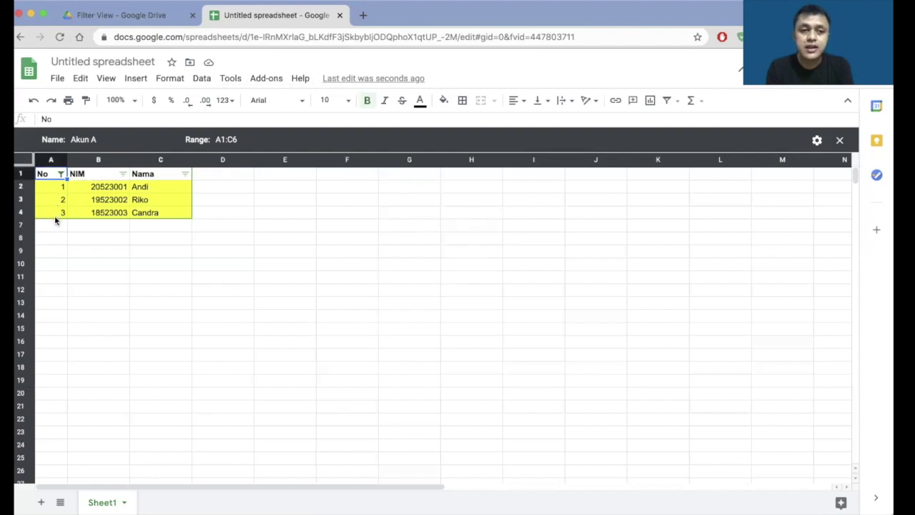
Switch from the Akun A filter view to the saved Akun B filter view
click(203, 80)
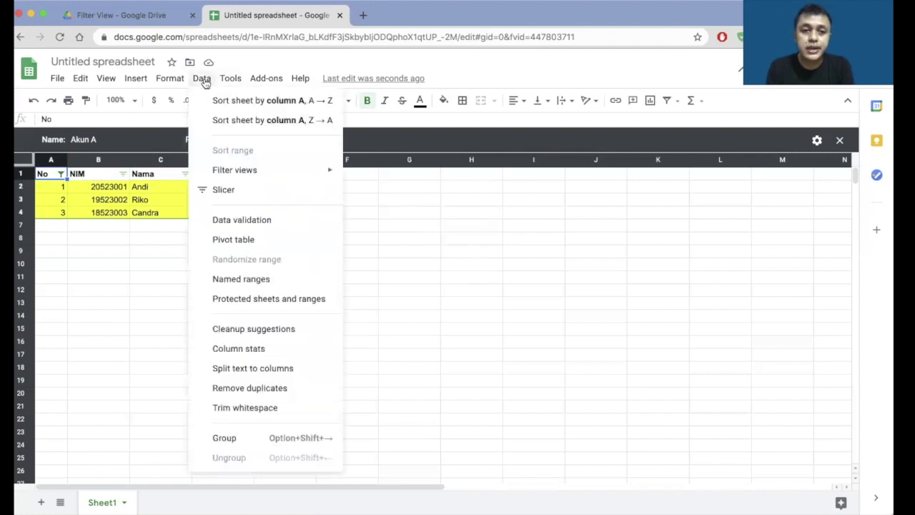
mouse_move(245, 171)
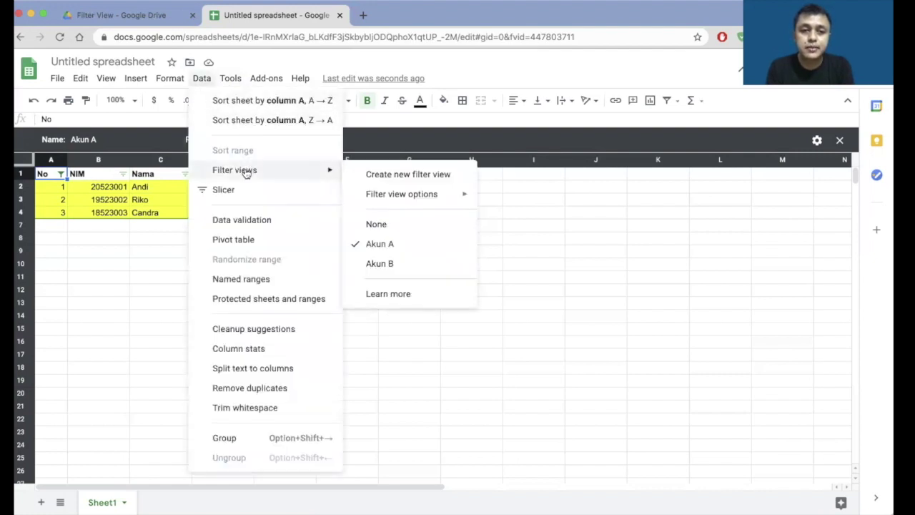
click(392, 264)
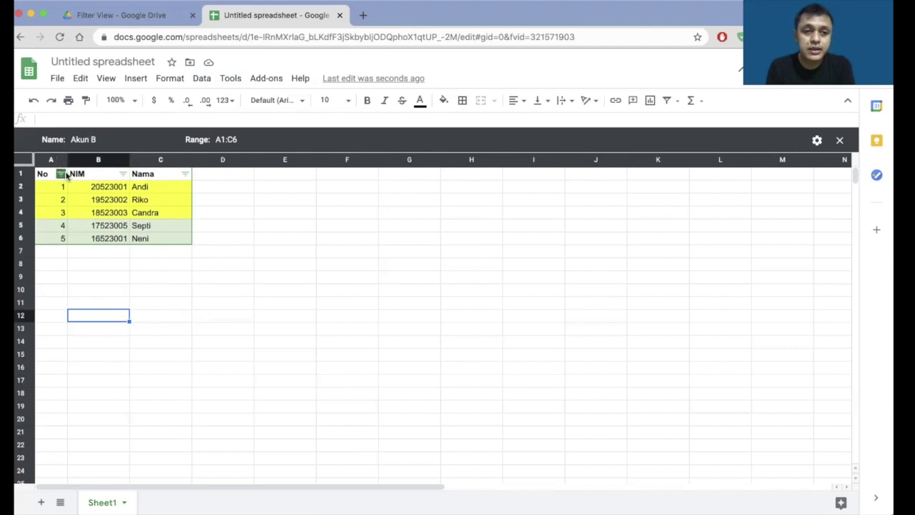
Filter the Nama column by values in the Akun B view, excluding the names of students 1, 2 and 3
click(185, 175)
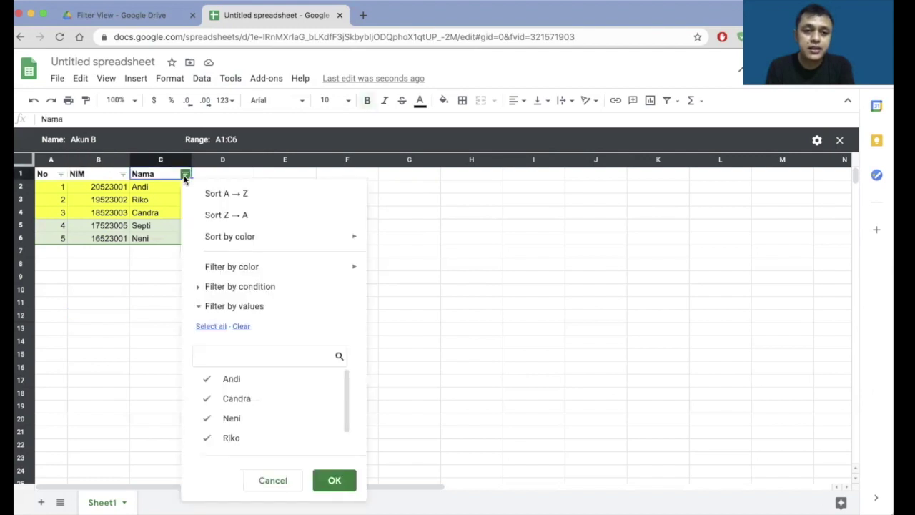
mouse_move(203, 239)
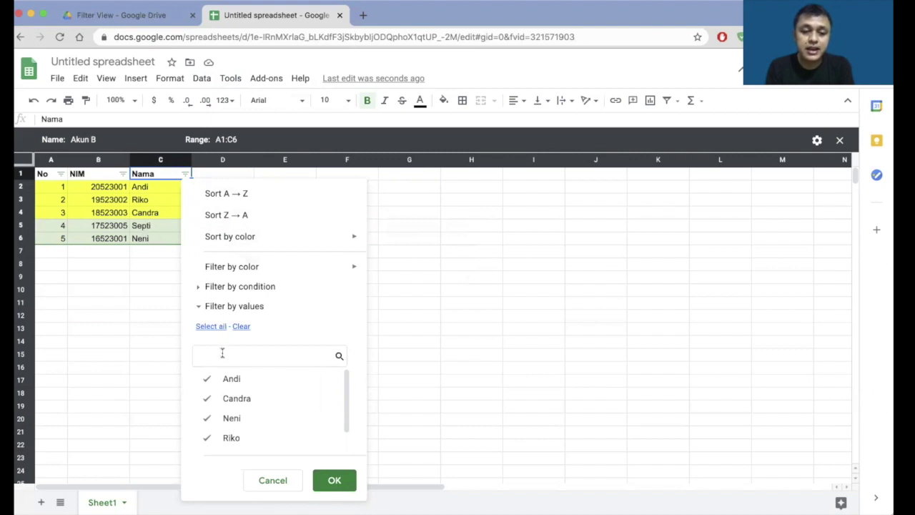
scroll(246, 419, down, 1)
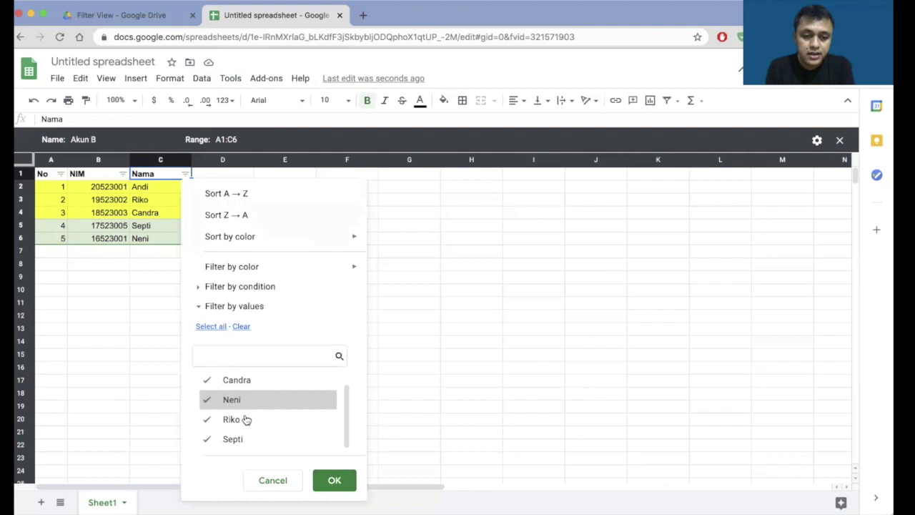
click(233, 419)
click(241, 381)
scroll(250, 388, up, 1)
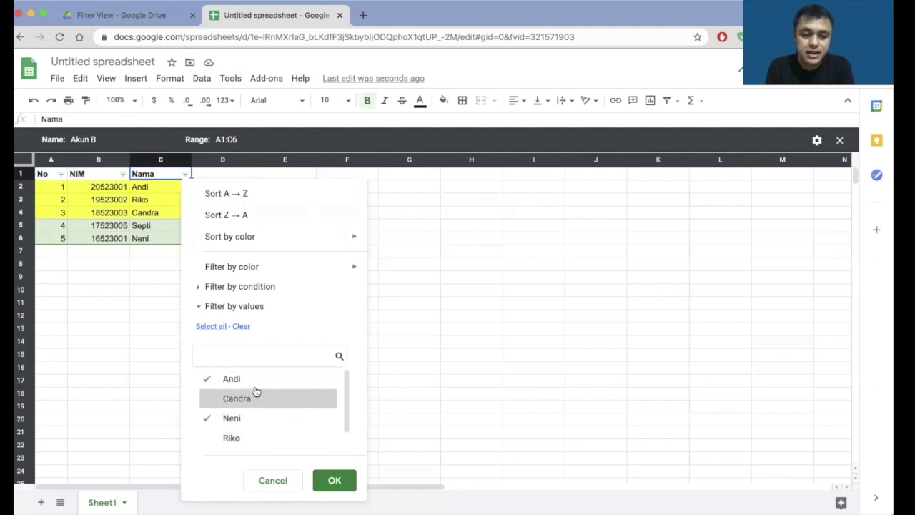
click(244, 384)
scroll(294, 432, down, 1)
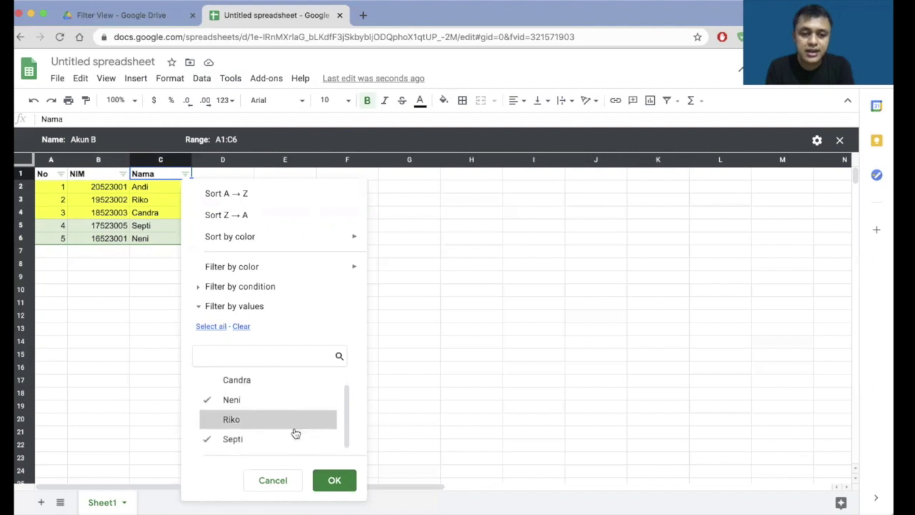
click(334, 480)
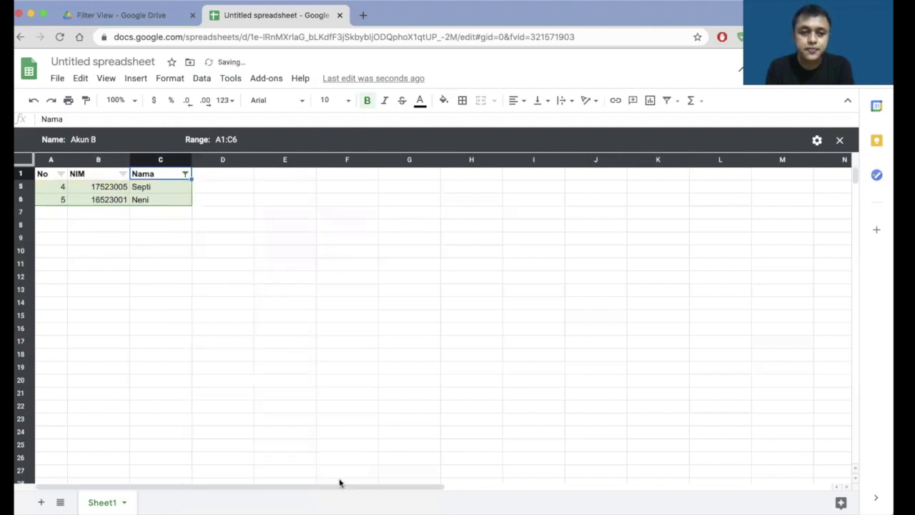
click(289, 368)
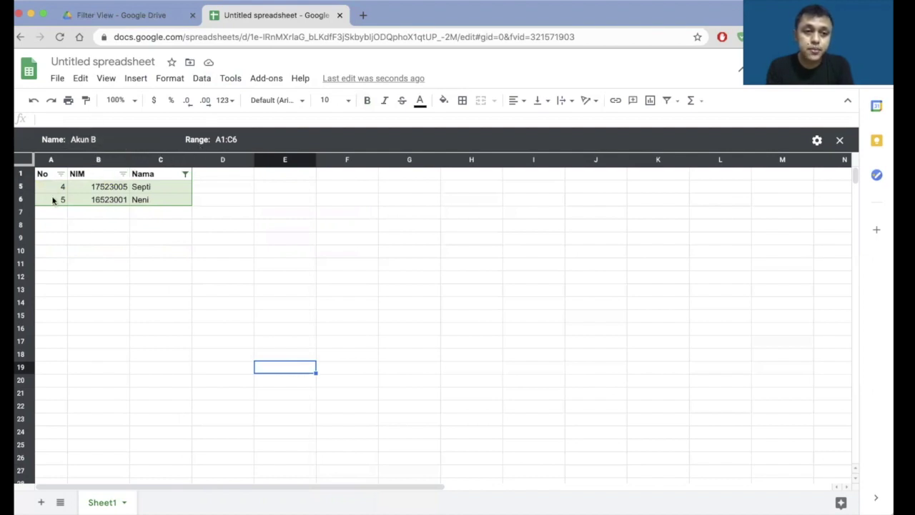
Switch back from the Akun B filter view to the saved Akun A filter view
click(202, 80)
mouse_move(252, 170)
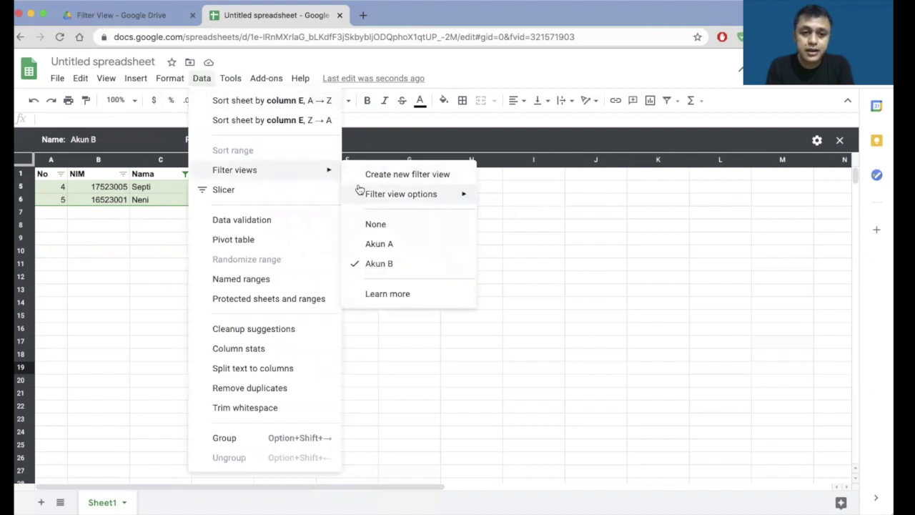
click(379, 244)
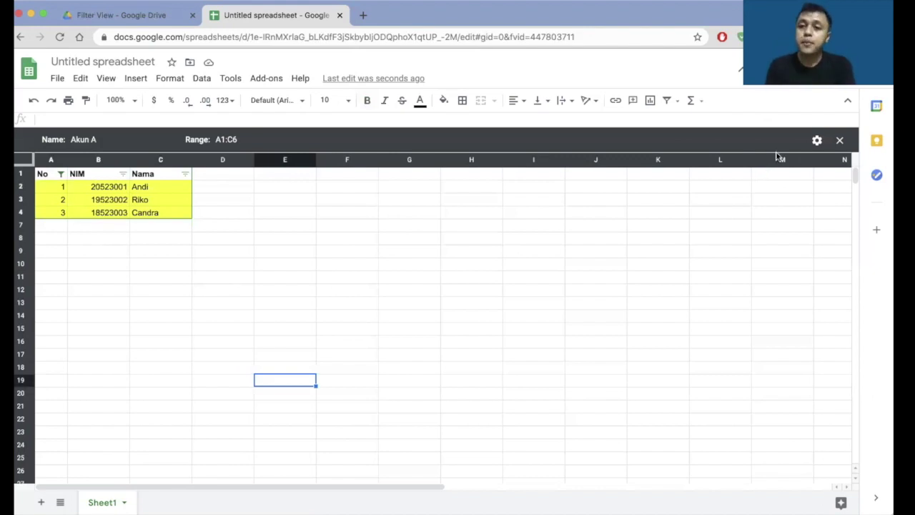
Start sharing the spreadsheet and save it under the name FilterView
click(794, 63)
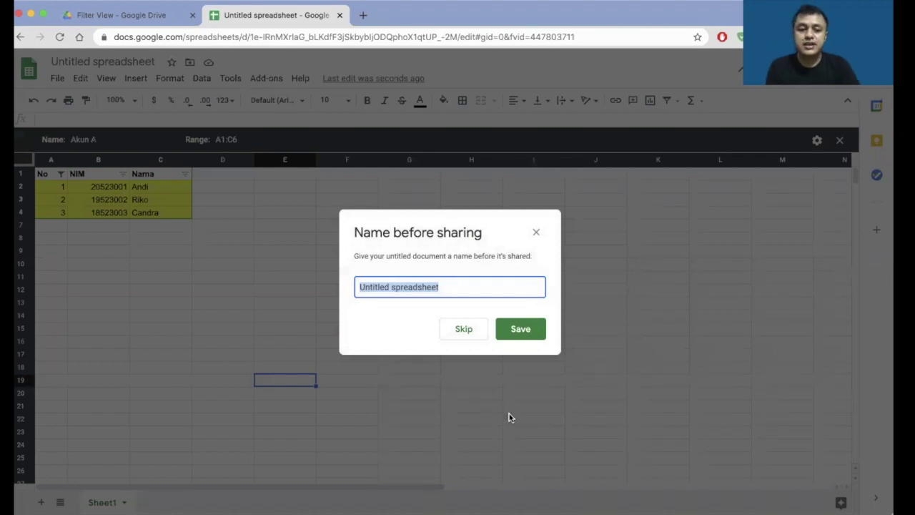
text(Filt)
text(View)
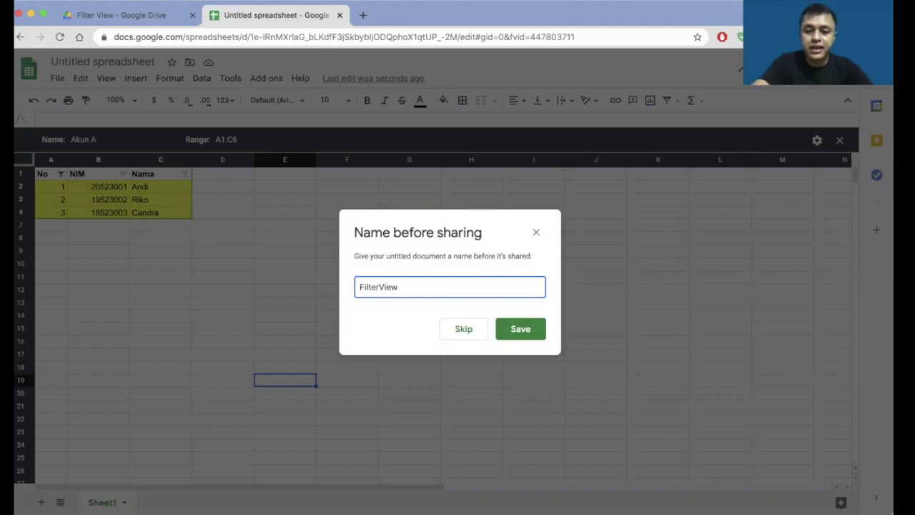
key(Return)
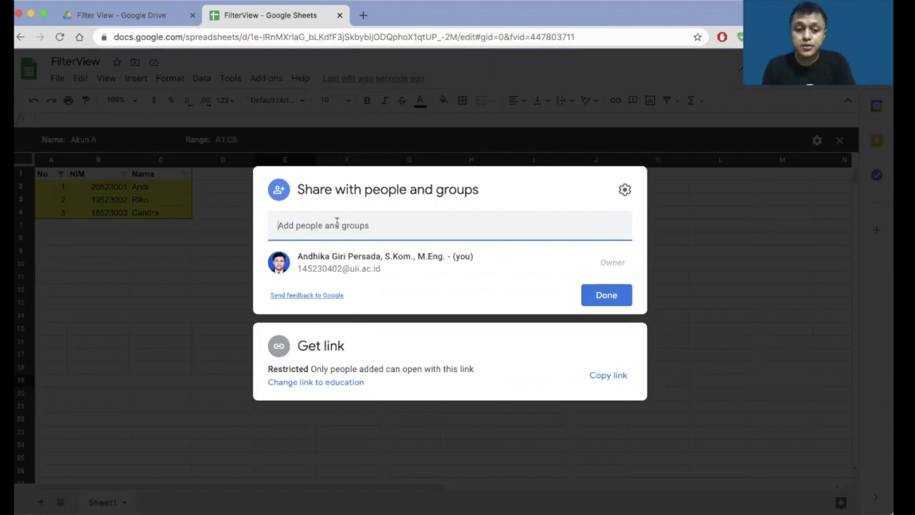
Share the spreadsheet with the second account's e-mail as Editor, notifying the recipient and approving sharing outside the organization
text(andhika .)
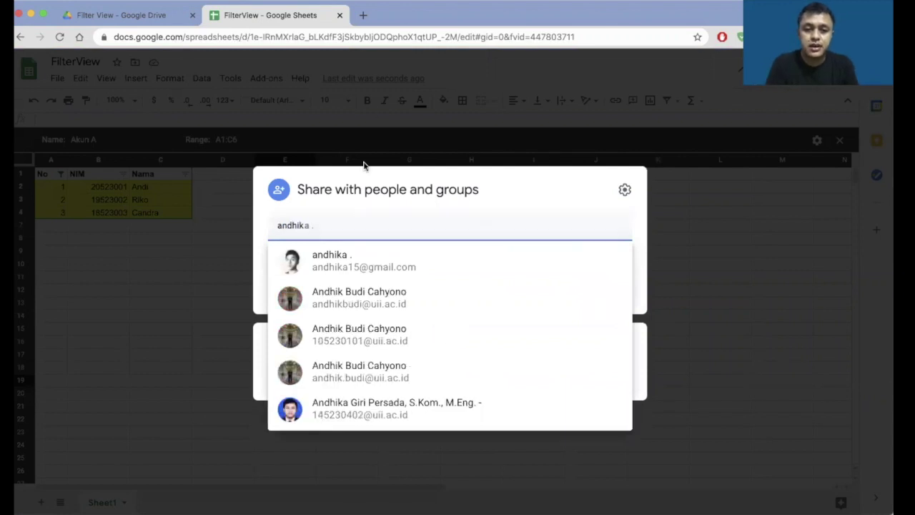
click(357, 272)
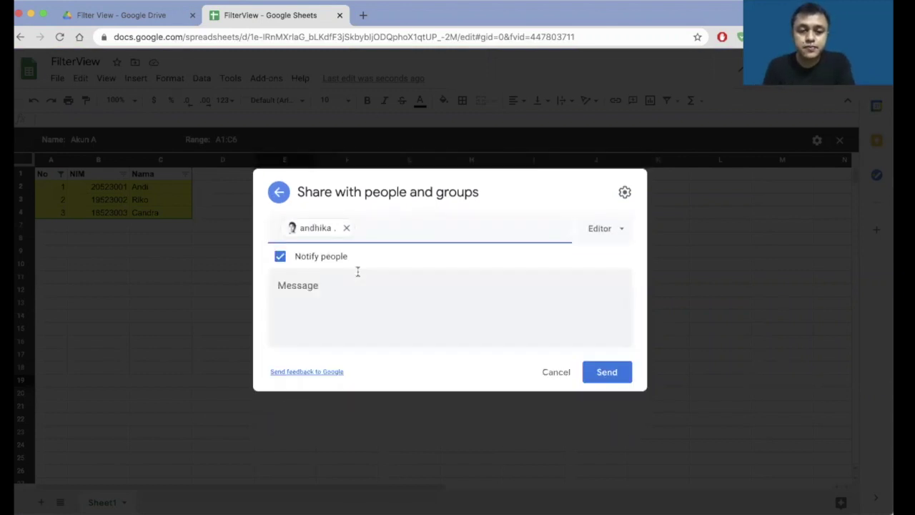
click(607, 234)
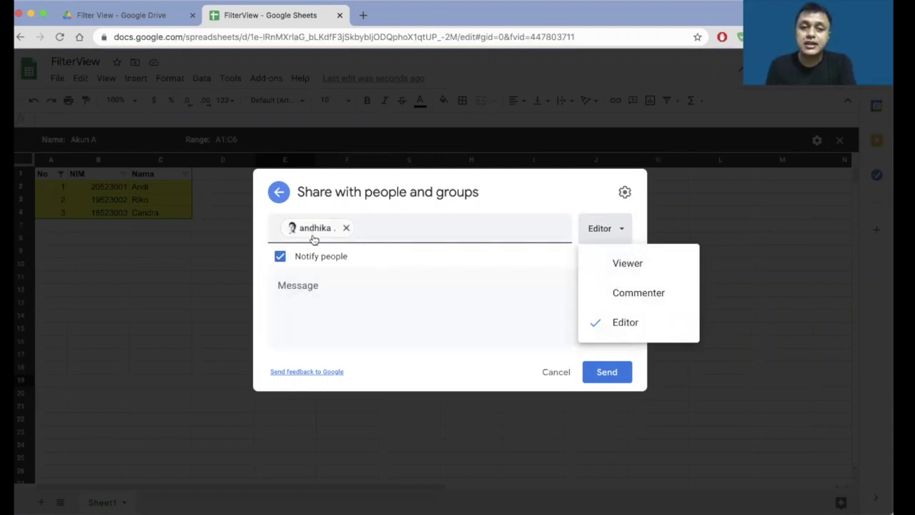
mouse_move(313, 239)
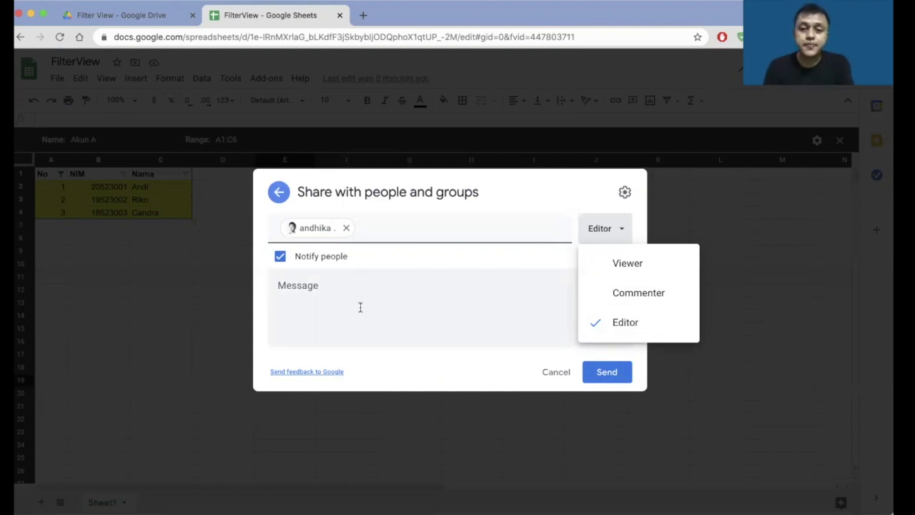
click(400, 311)
click(607, 375)
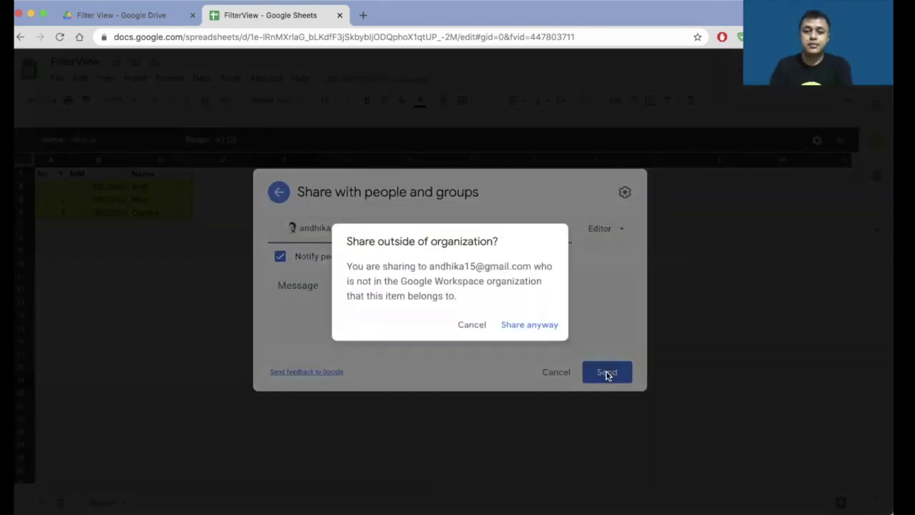
click(537, 326)
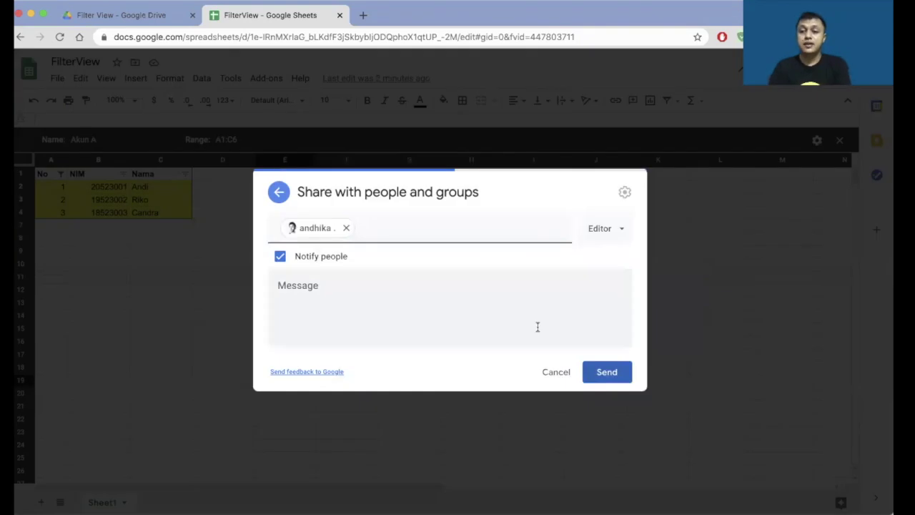